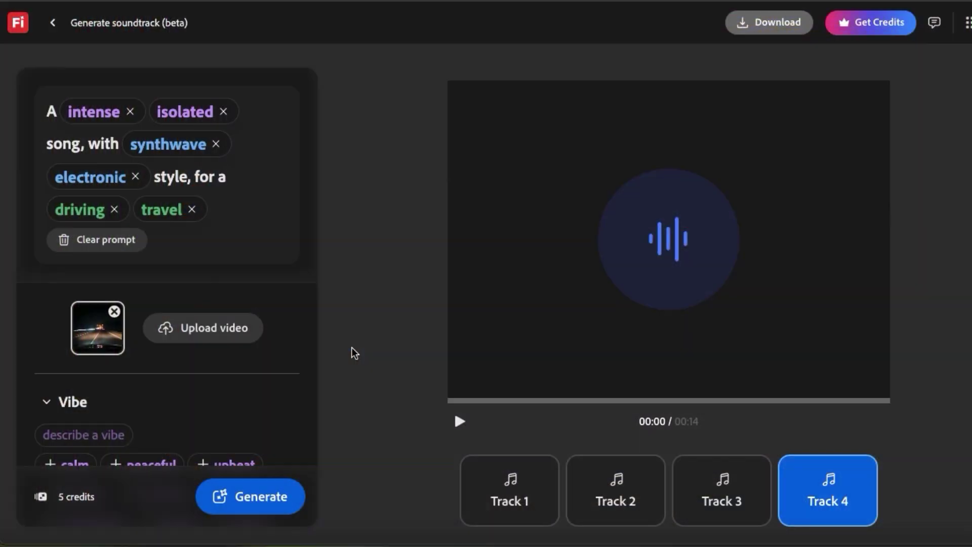
Generate soundtracks for the night-driving clip and audition Tracks 2, 3 and 4 with playback
click(260, 507)
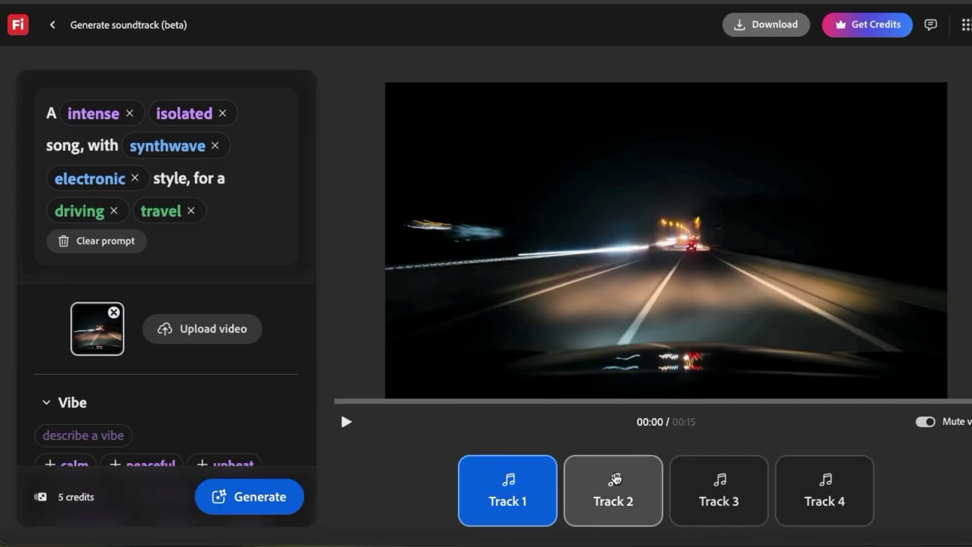
click(616, 479)
click(719, 473)
click(818, 479)
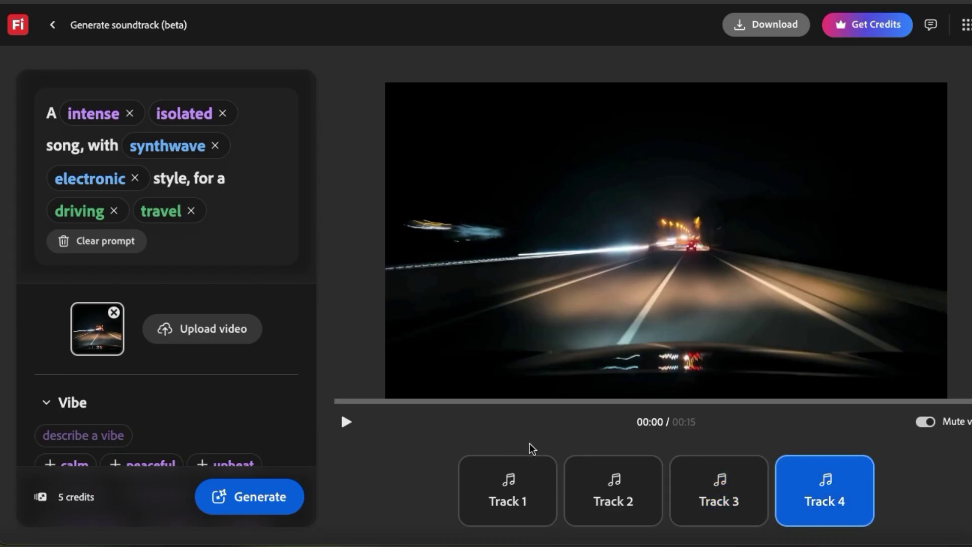
click(346, 422)
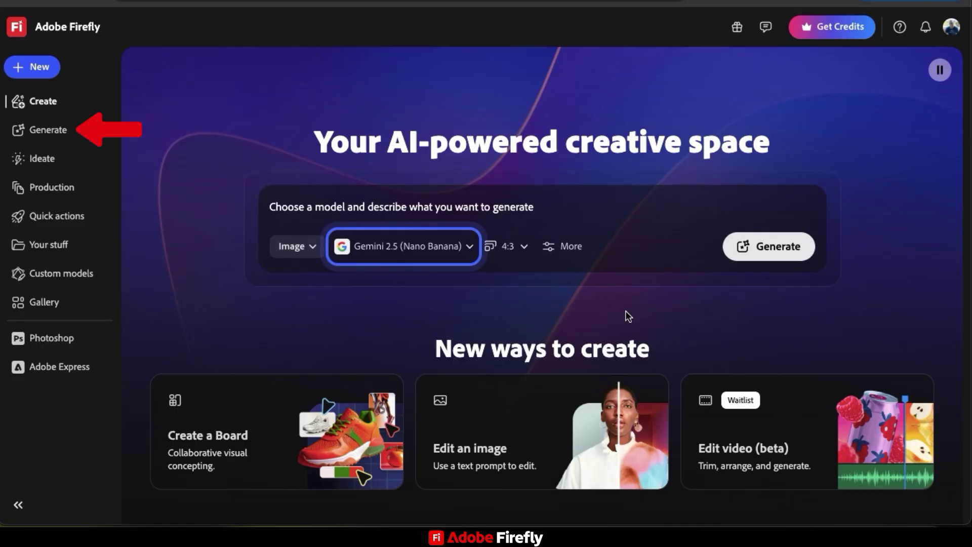
Browse the Generate page's features, filter to Audio, and choose the Generate soundtrack tool
click(49, 135)
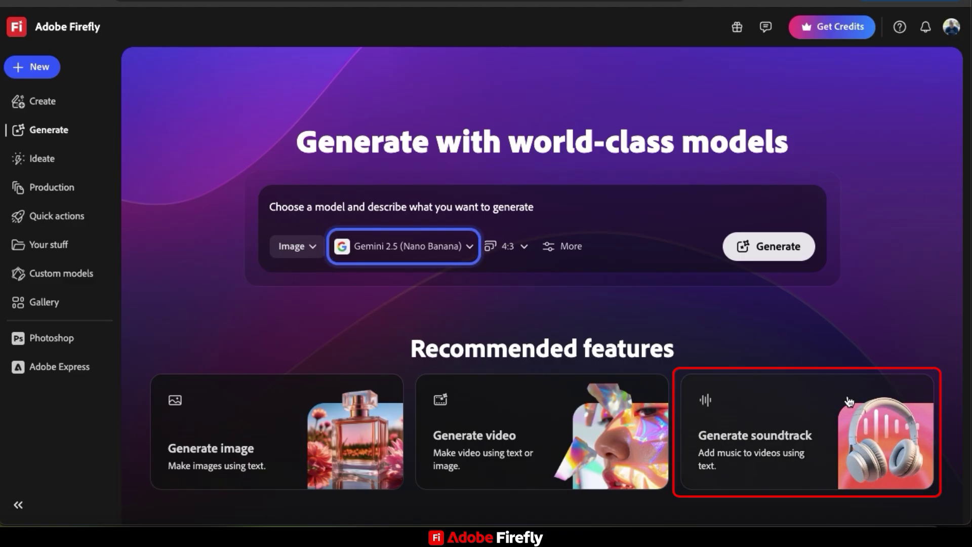
scroll(946, 390, down, 4)
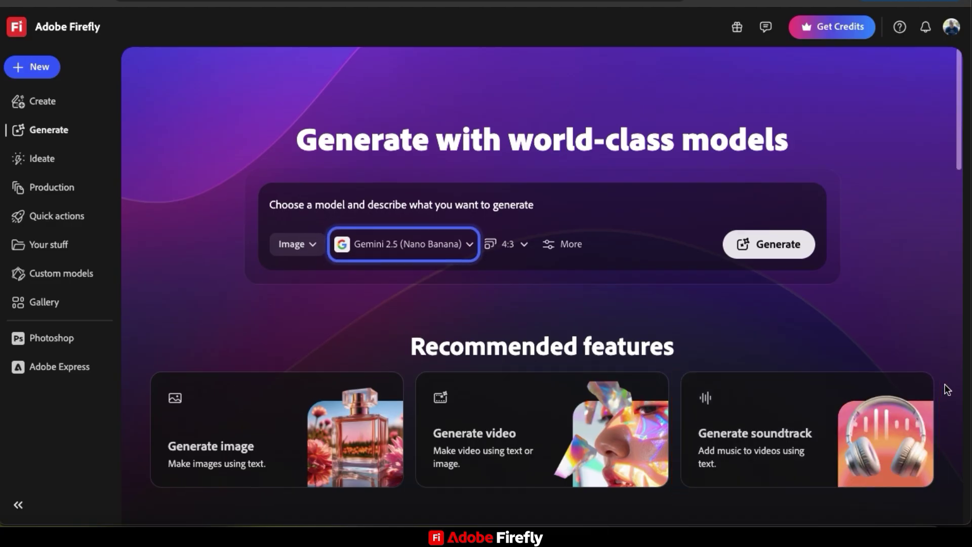
scroll(946, 390, down, 5)
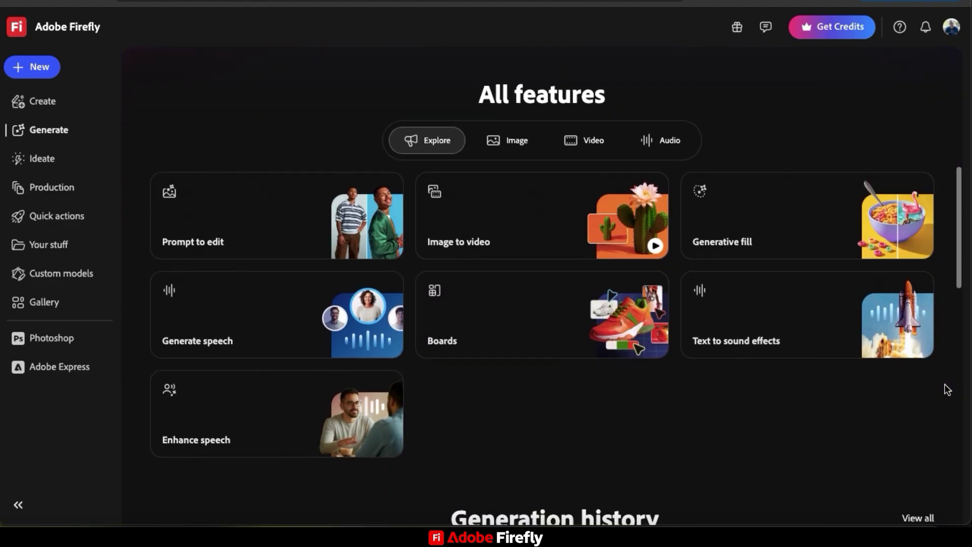
click(664, 147)
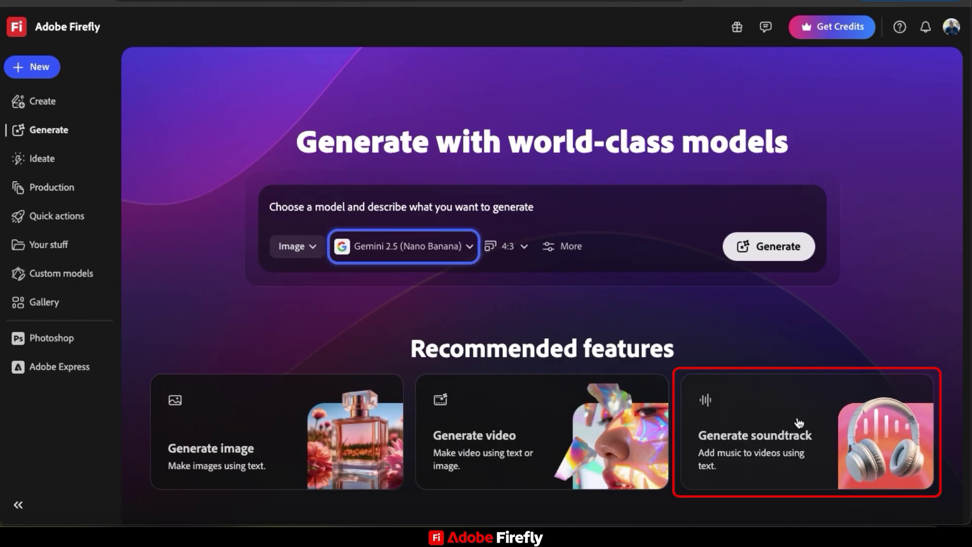
click(799, 422)
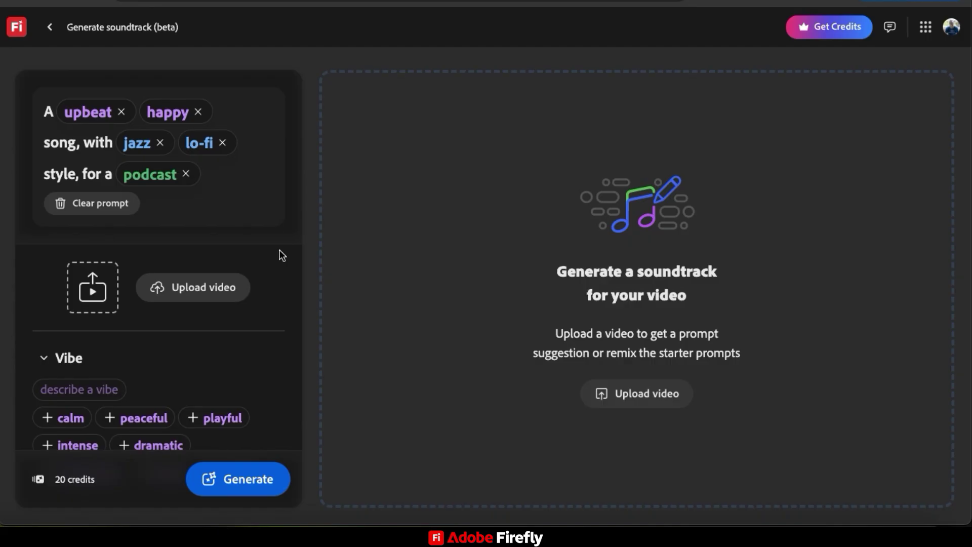
Scroll through the prompt panel's Vibe, Style, Purpose, Energy, Tempo and Duration options
scroll(282, 254, down, 3)
scroll(282, 255, up, 1)
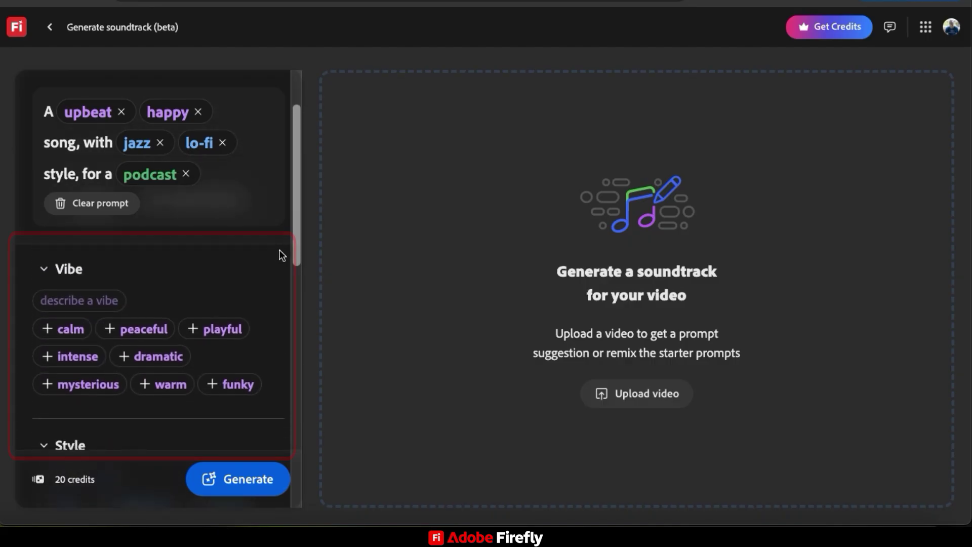
scroll(282, 254, down, 5)
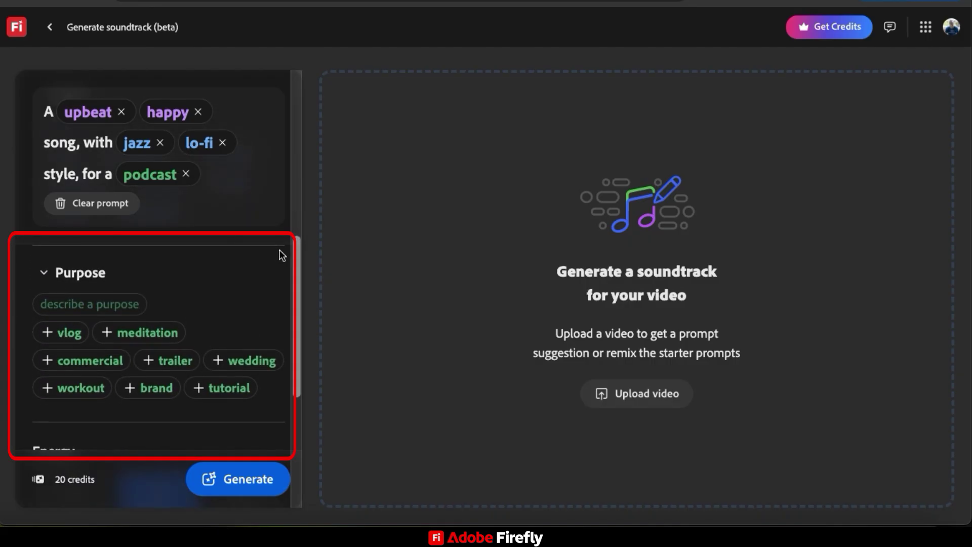
scroll(283, 255, down, 3)
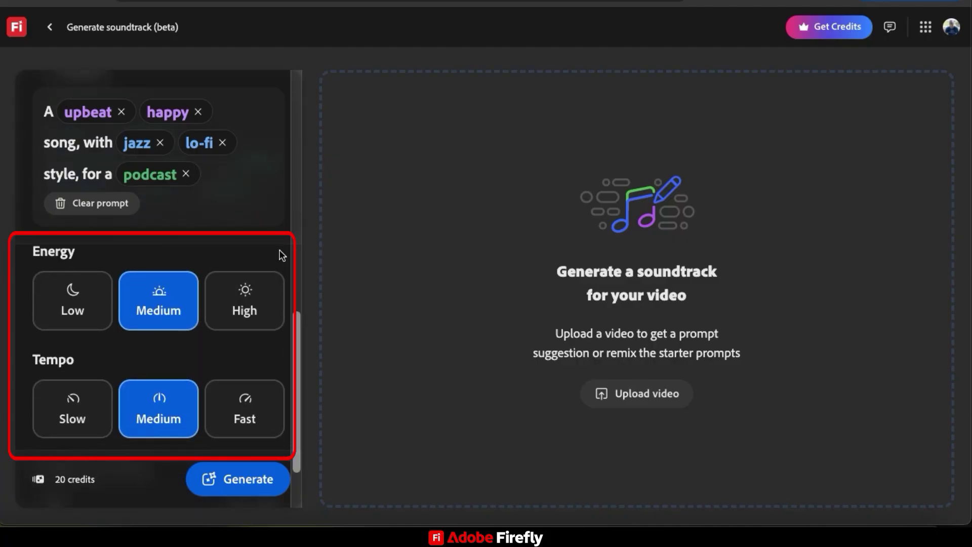
scroll(282, 254, down, 2)
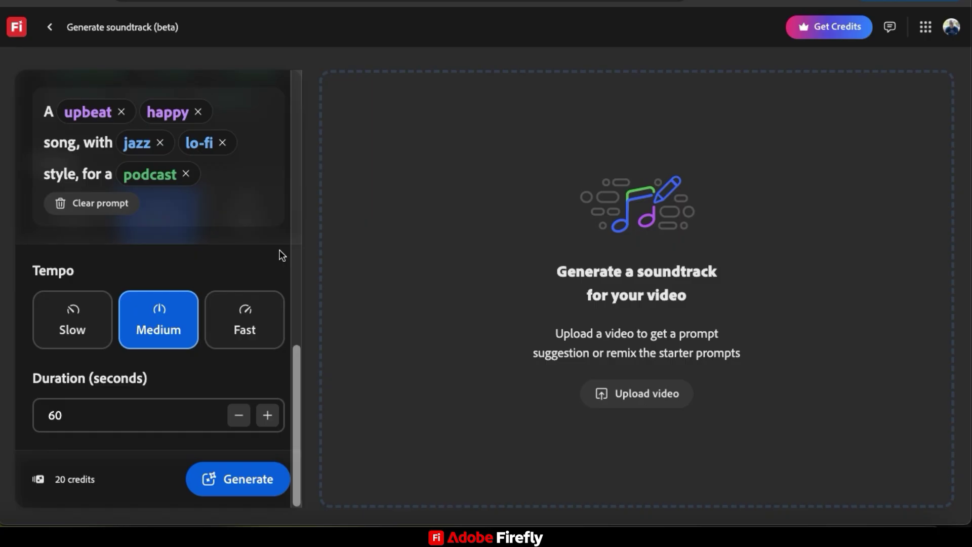
scroll(282, 254, up, 8)
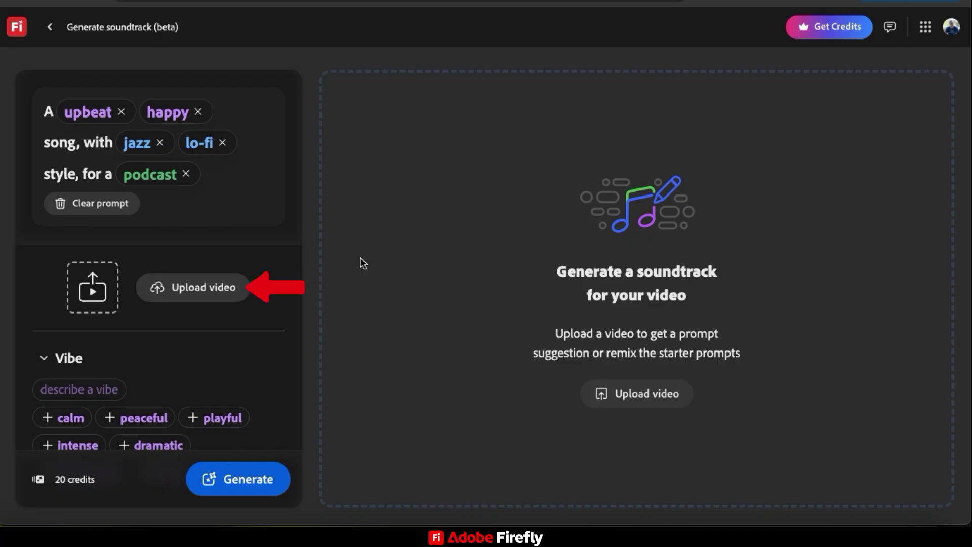
Upload '1 spooky.mp4' from the graphics folder as the source video
click(195, 300)
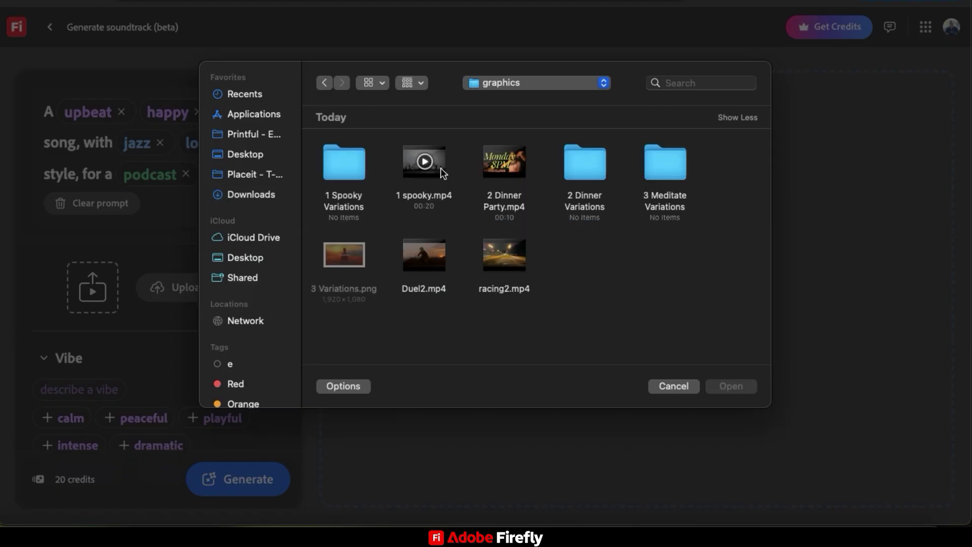
double_click(441, 168)
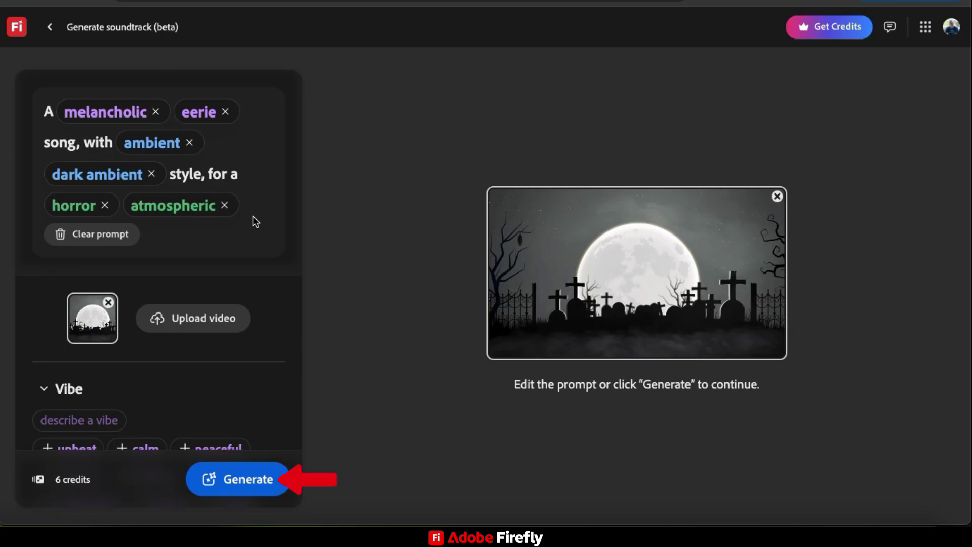
Generate four graveyard soundtracks and preview Tracks 1 through 4 against the footage
click(249, 491)
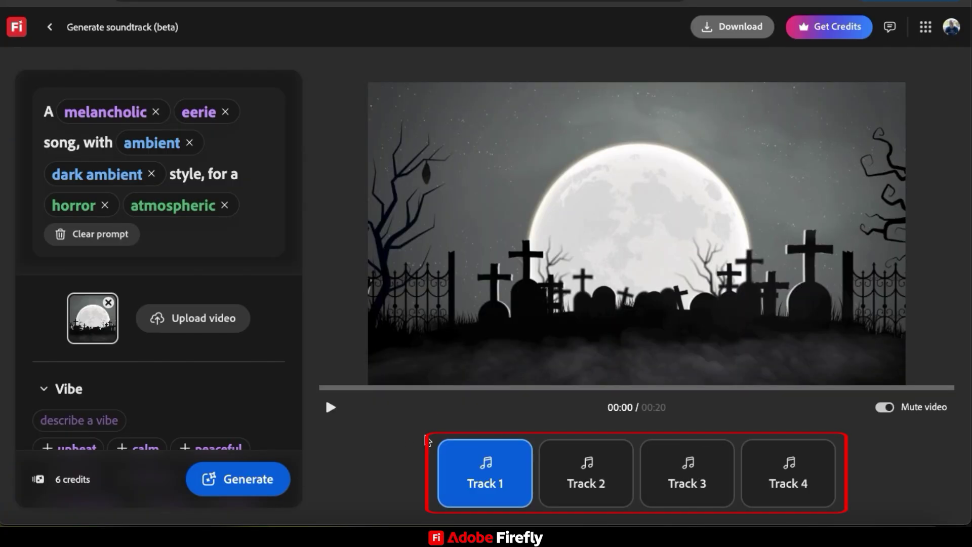
click(330, 410)
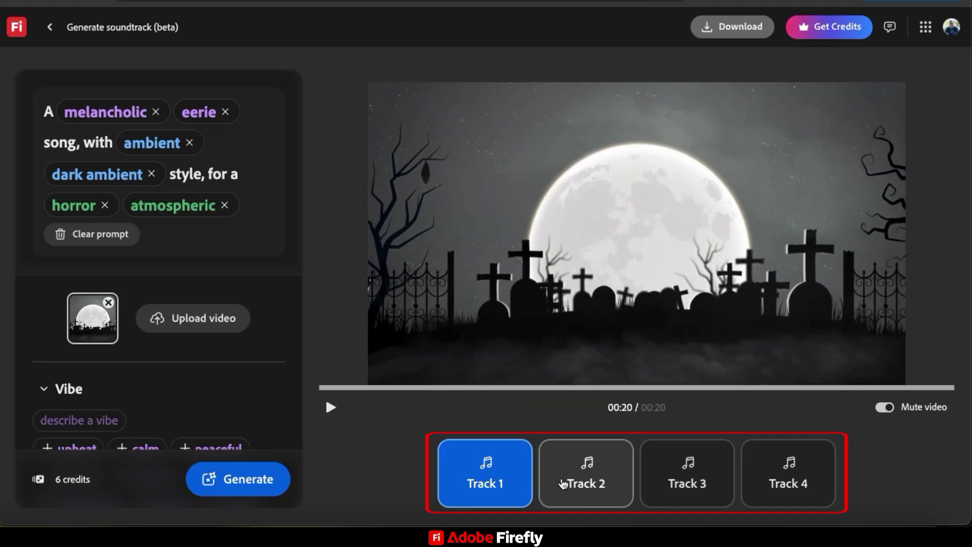
click(568, 484)
click(330, 409)
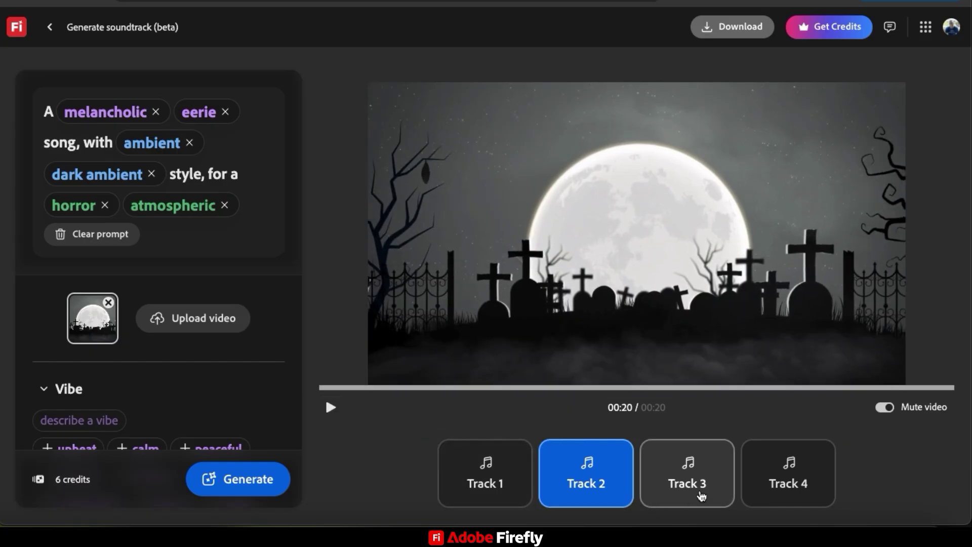
click(702, 494)
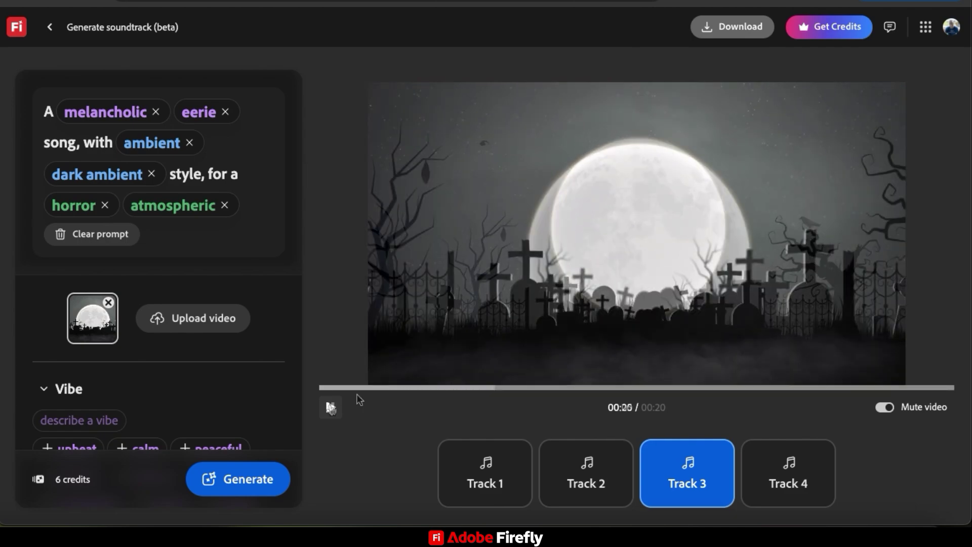
click(782, 458)
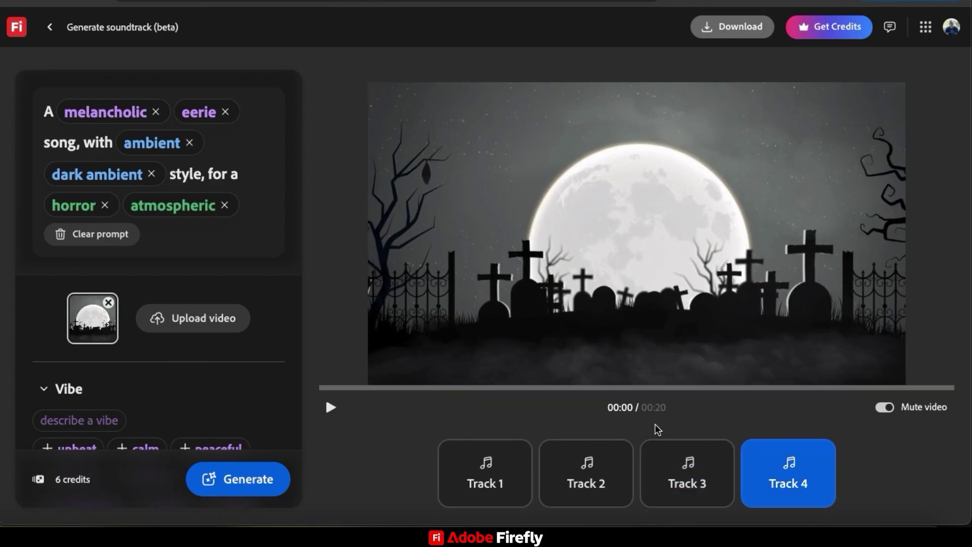
click(330, 407)
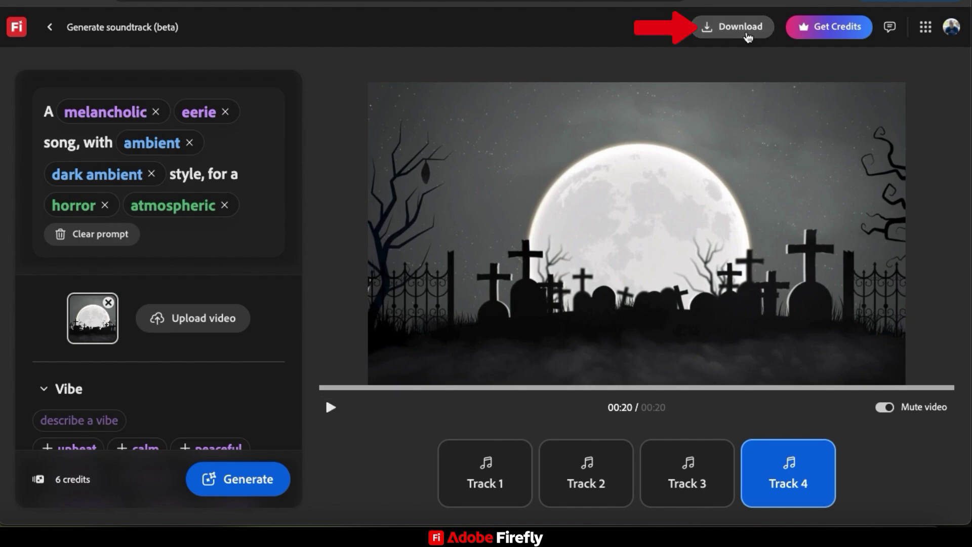
Bring up the Download options for the graveyard soundtrack
click(735, 31)
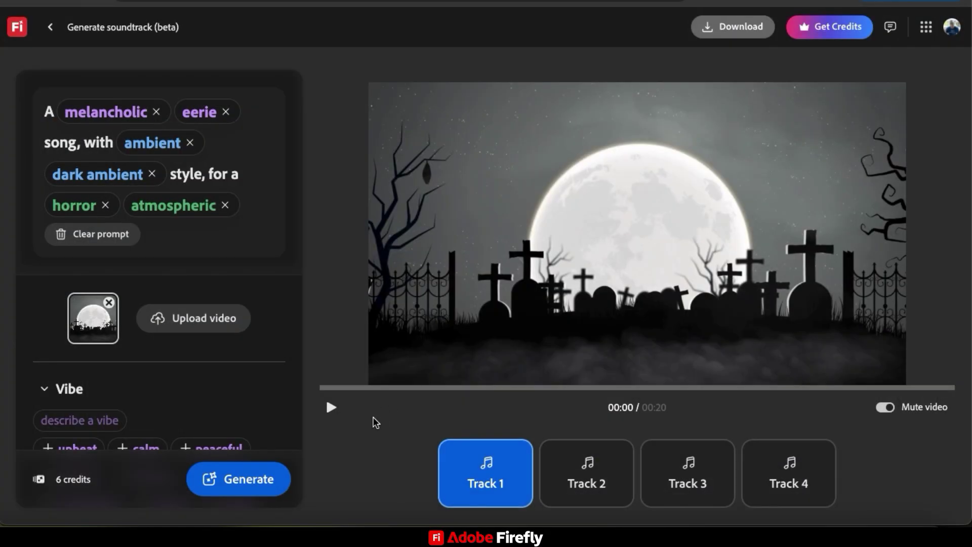
Replace the graveyard video with '2 Dinner Party.mp4'
click(109, 303)
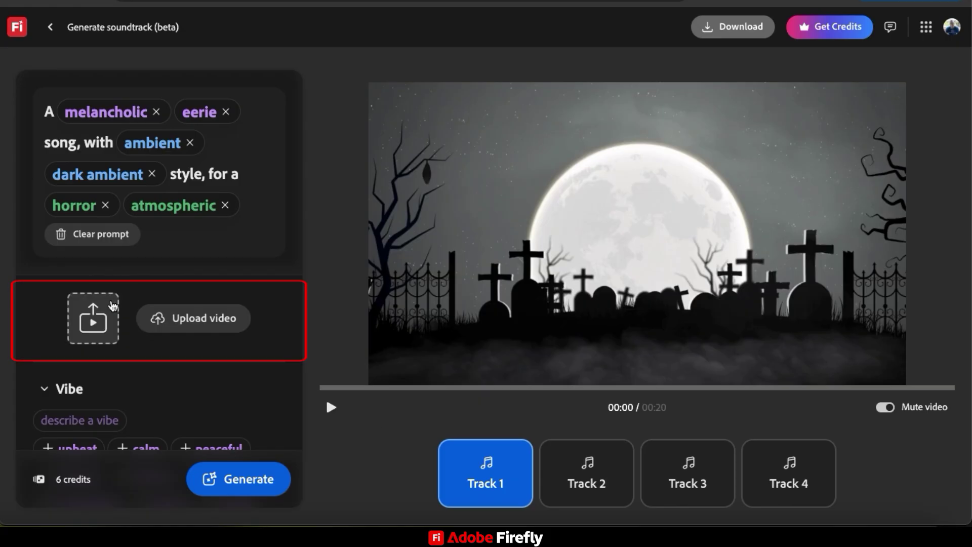
click(212, 322)
click(523, 175)
double_click(523, 175)
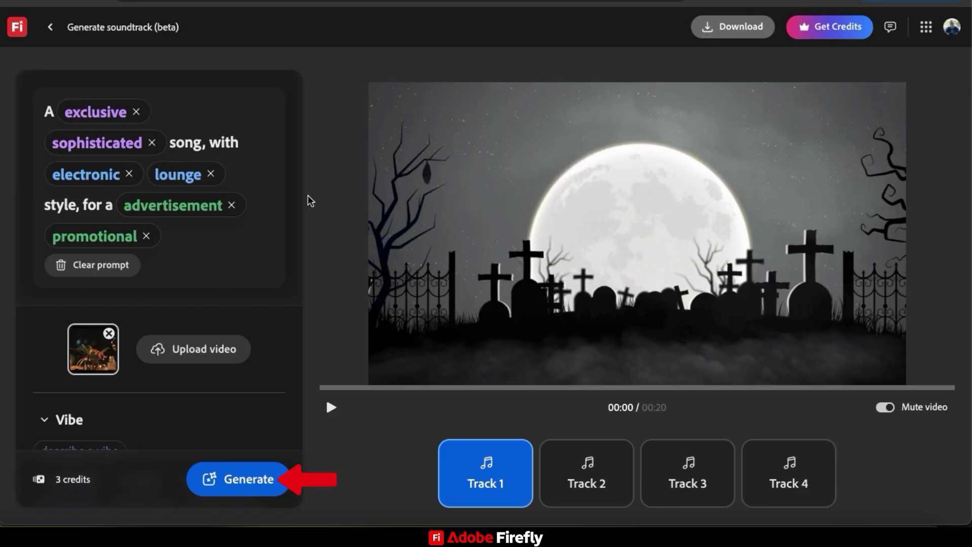
Generate soundtracks for the Dinner Party clip and play it with the first track, then Track 4
click(232, 485)
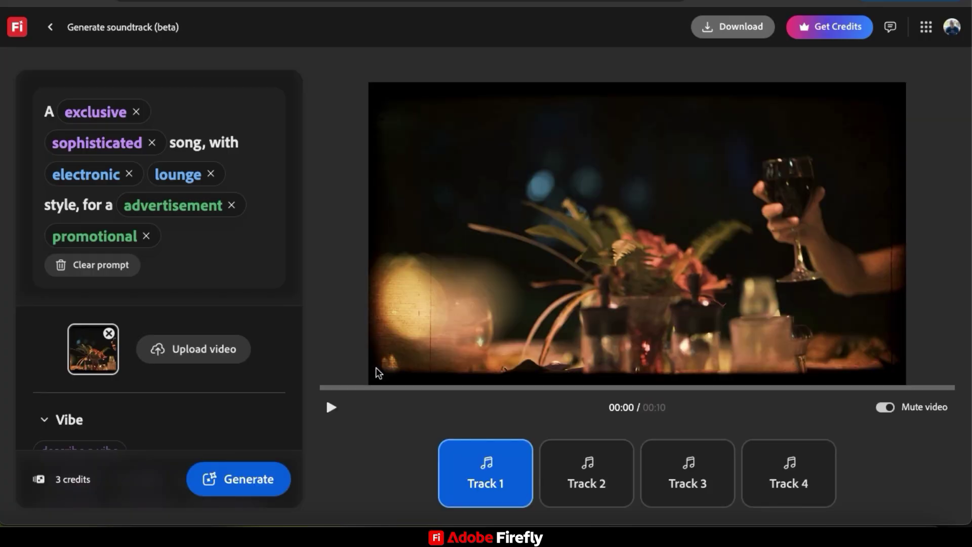
click(331, 407)
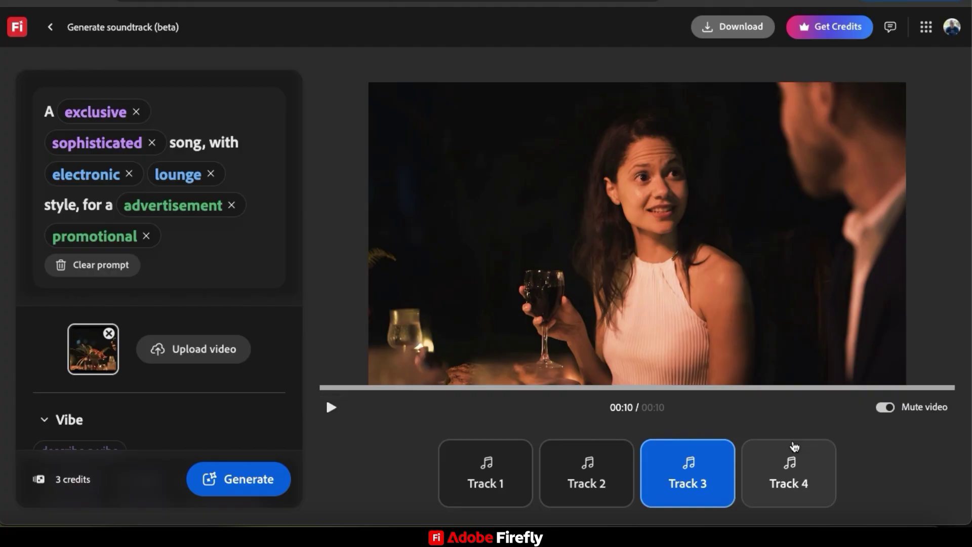
click(798, 460)
click(331, 413)
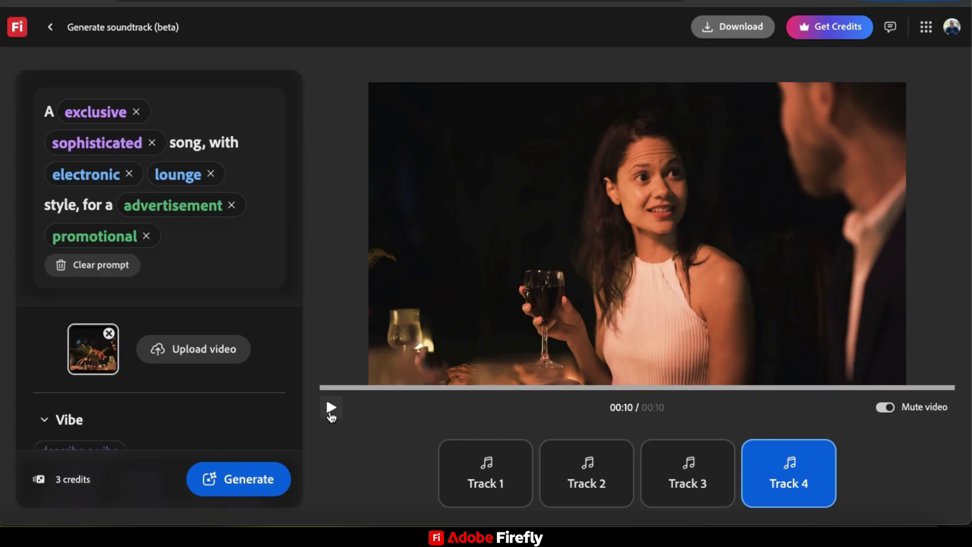
Download Track 1 combined with the dinner video as a single video file
click(460, 464)
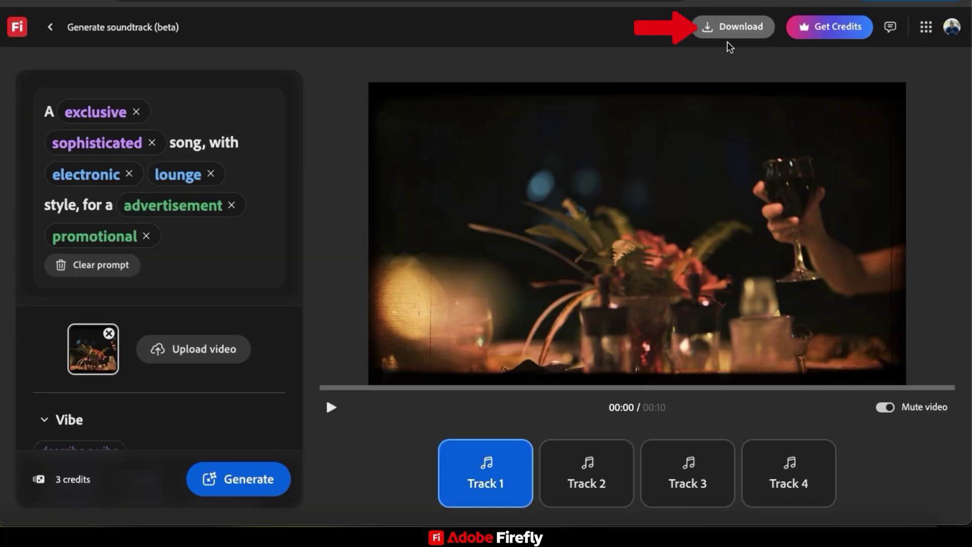
click(738, 31)
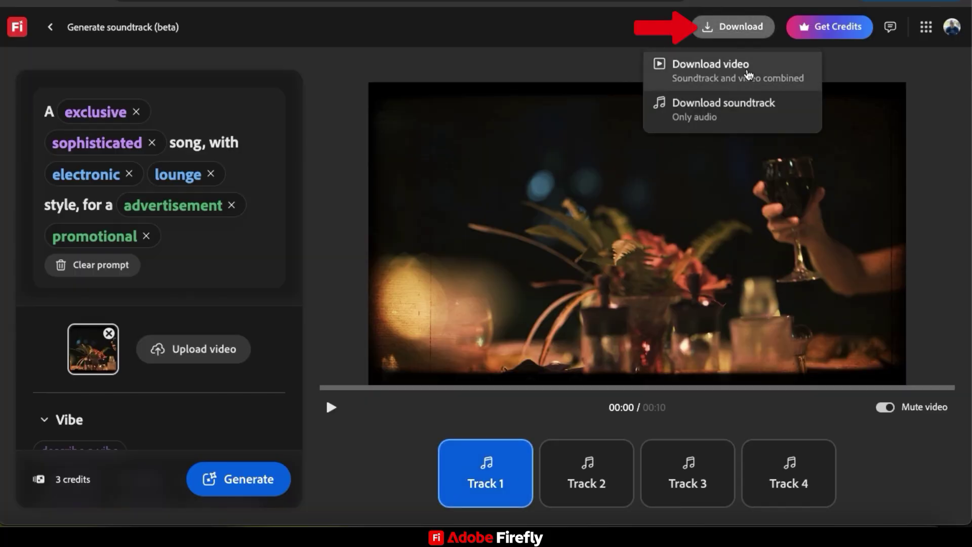
click(746, 68)
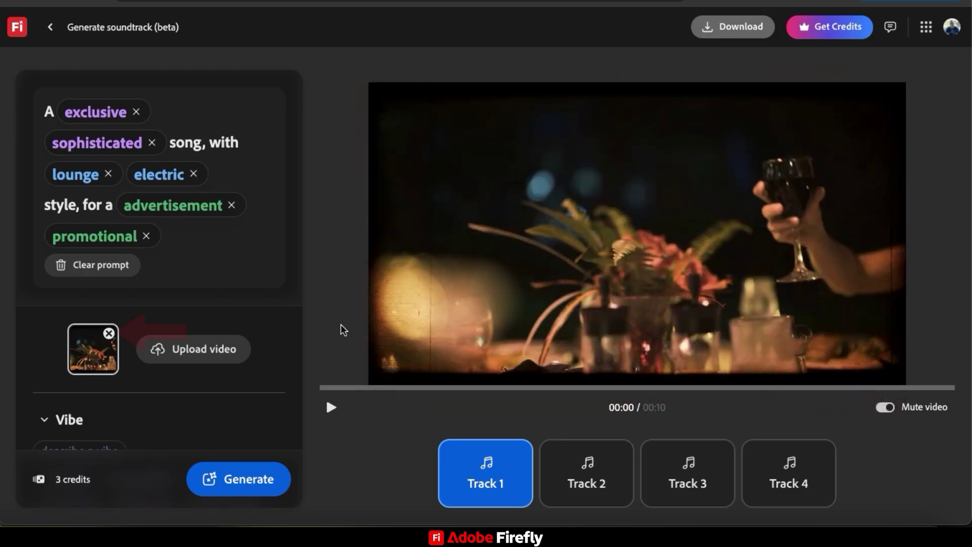
Remove the dinner video and clear all vibe, style and purpose tags from the prompt
click(109, 333)
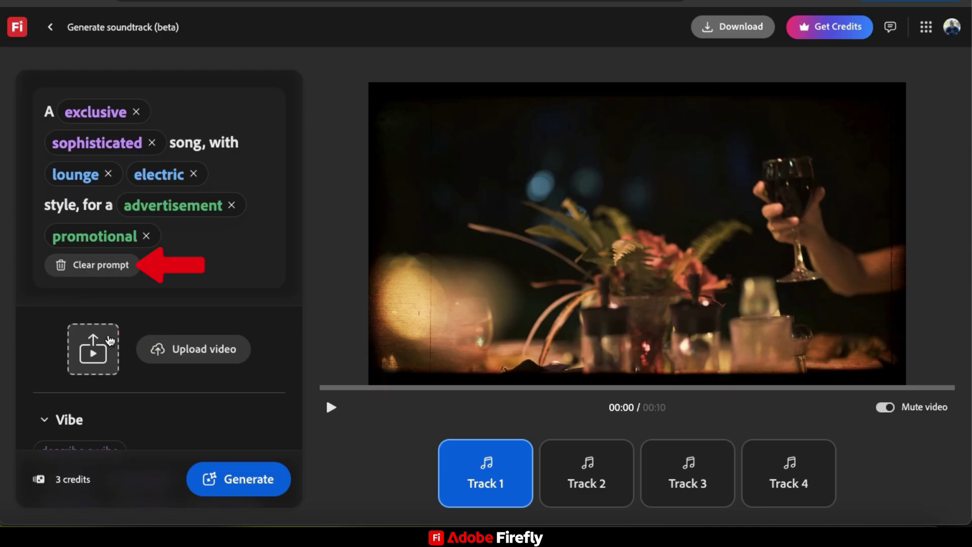
click(104, 267)
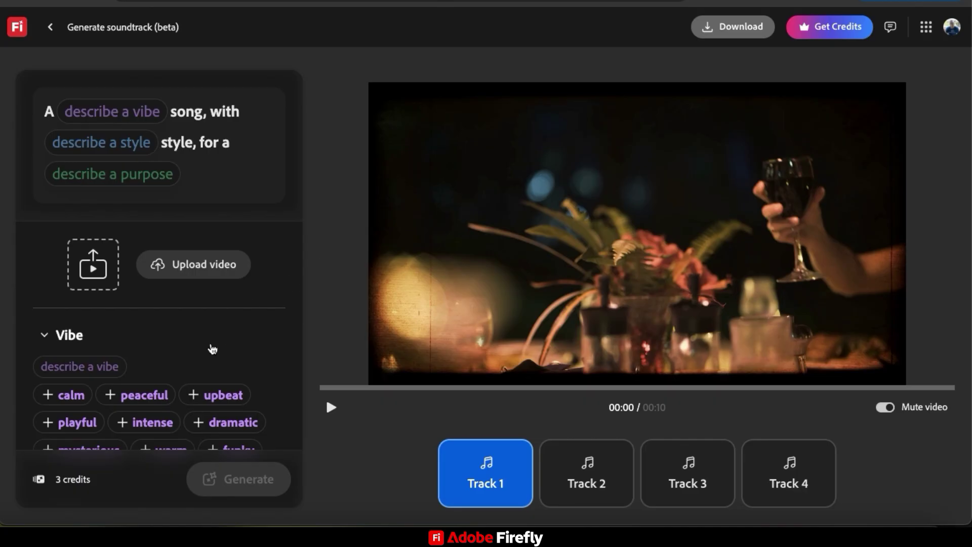
Add calm and peaceful vibe tags plus a custom 'soft' vibe to the song
scroll(211, 347, down, 1)
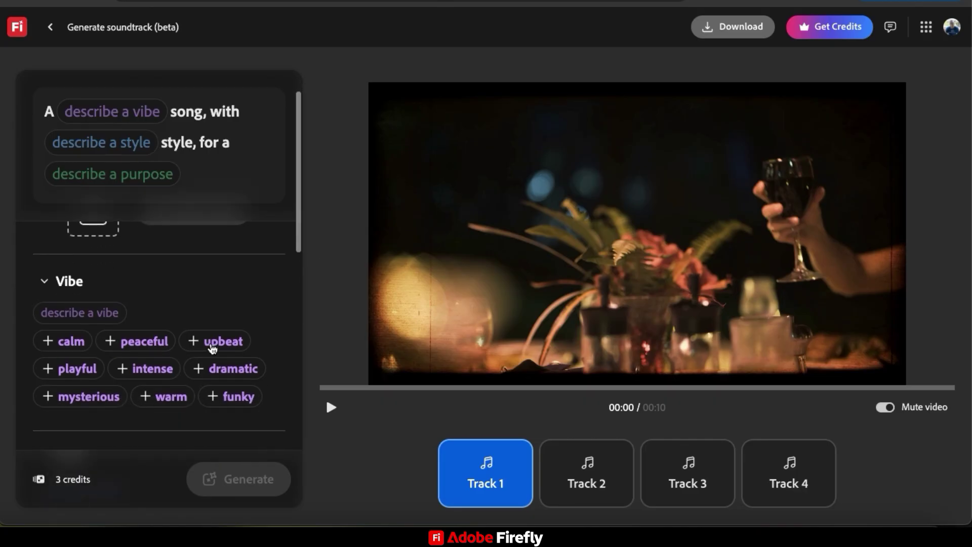
click(48, 342)
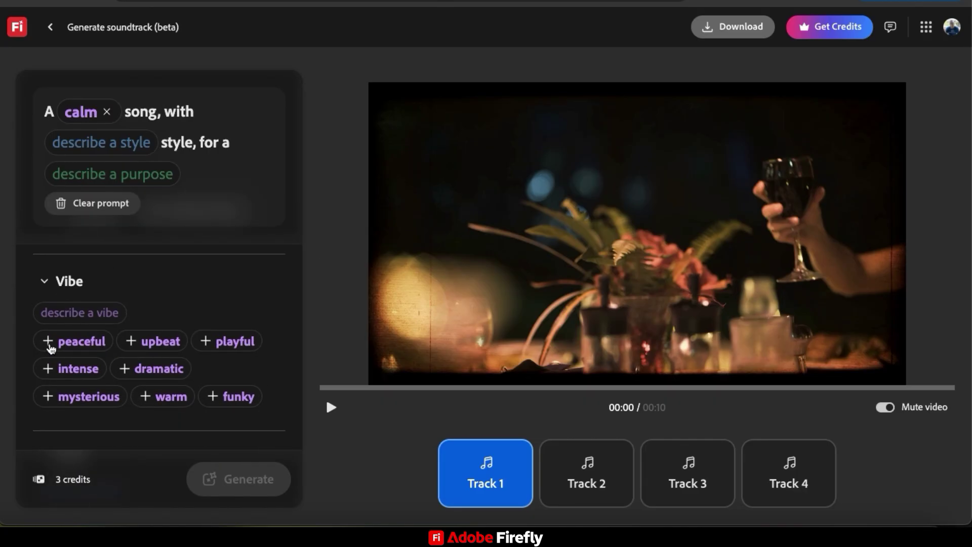
click(49, 347)
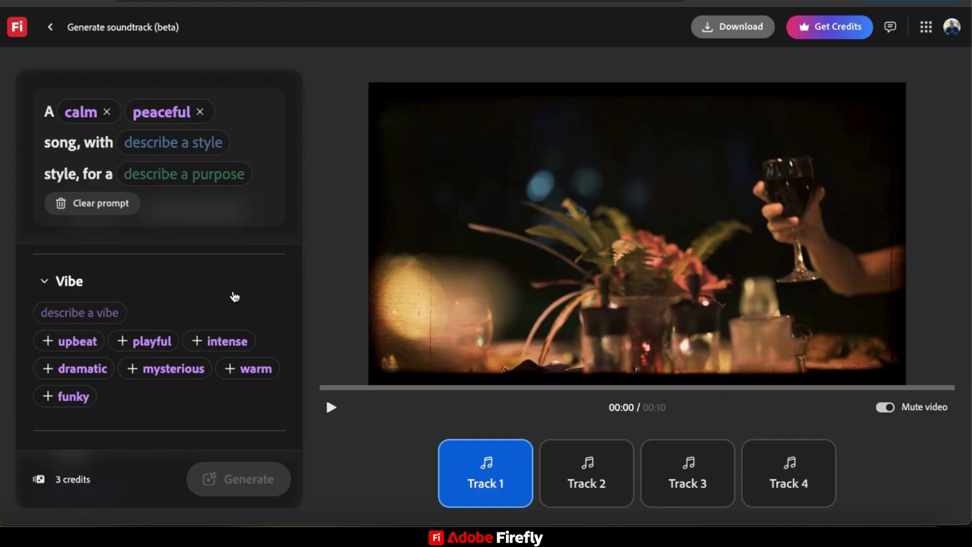
click(101, 313)
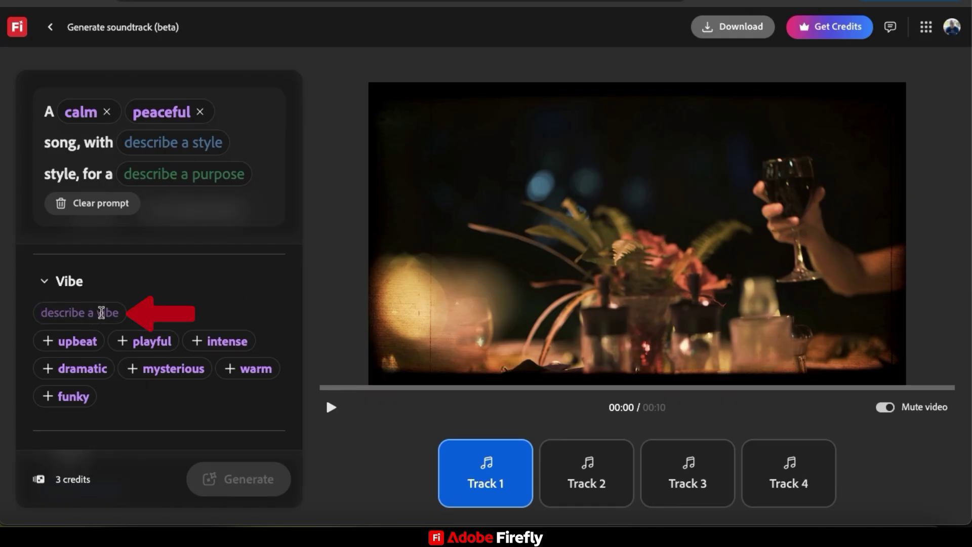
text(soft)
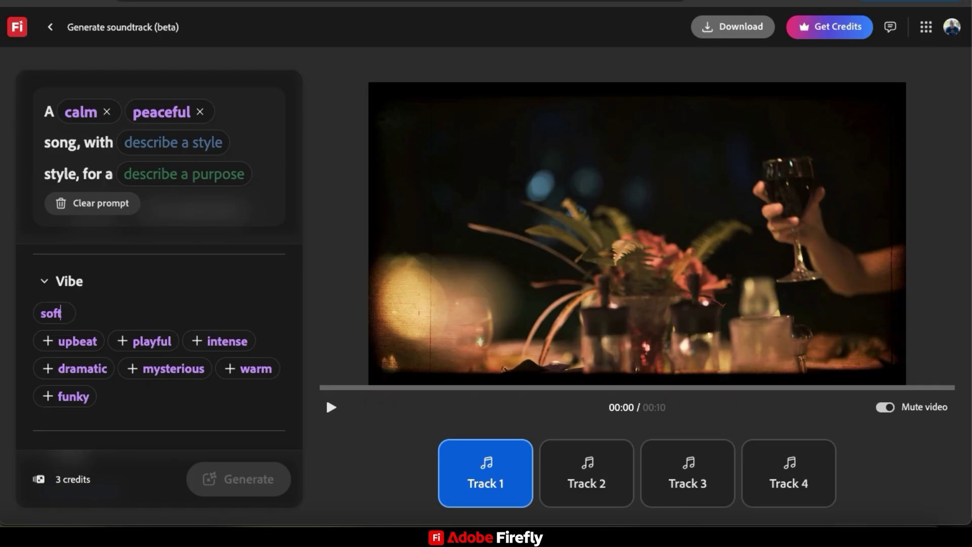
key(Return)
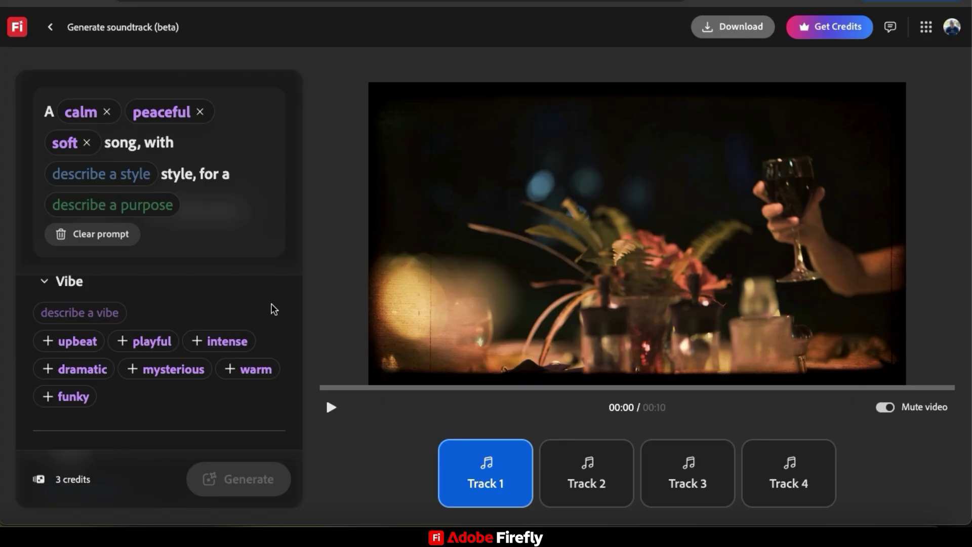
scroll(274, 309, down, 4)
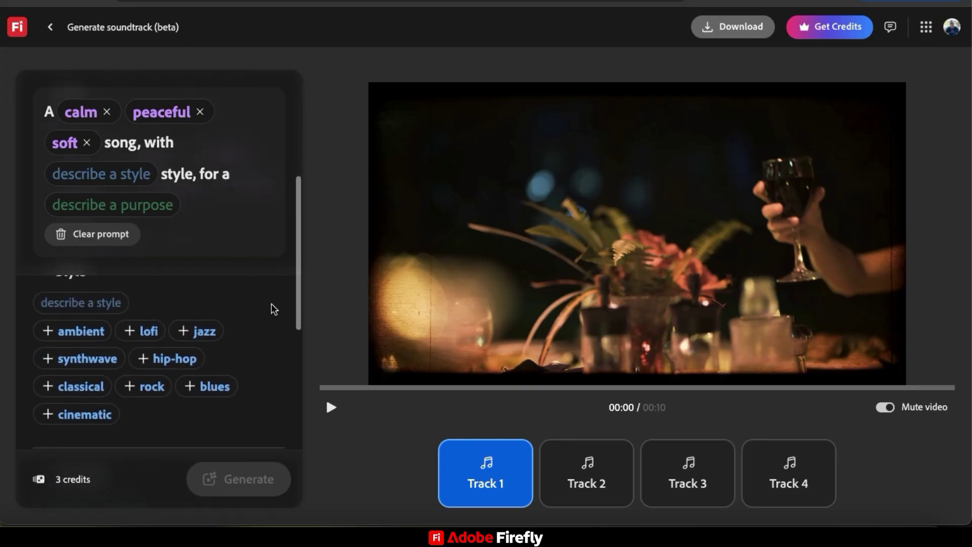
Add ambient and a custom 'new age' style to the song
click(46, 335)
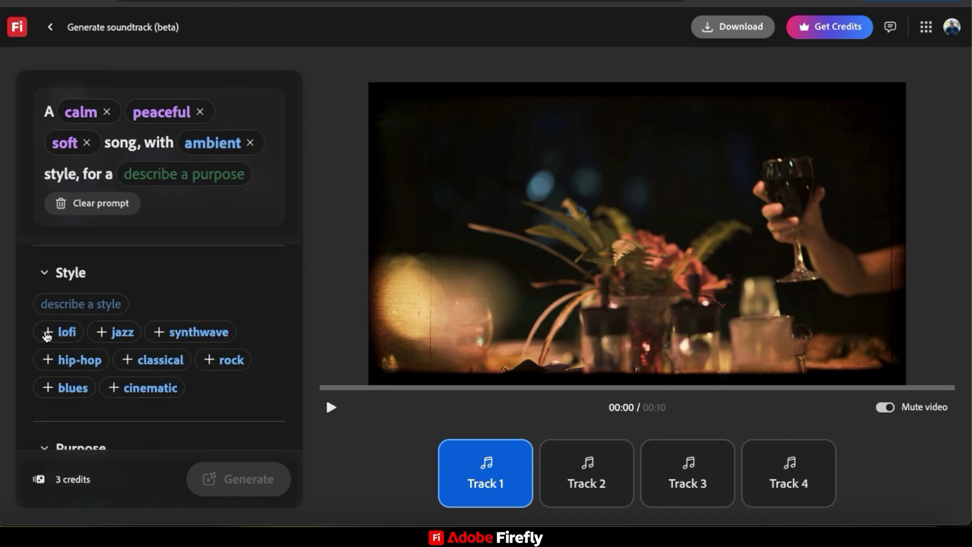
click(103, 305)
text(new age)
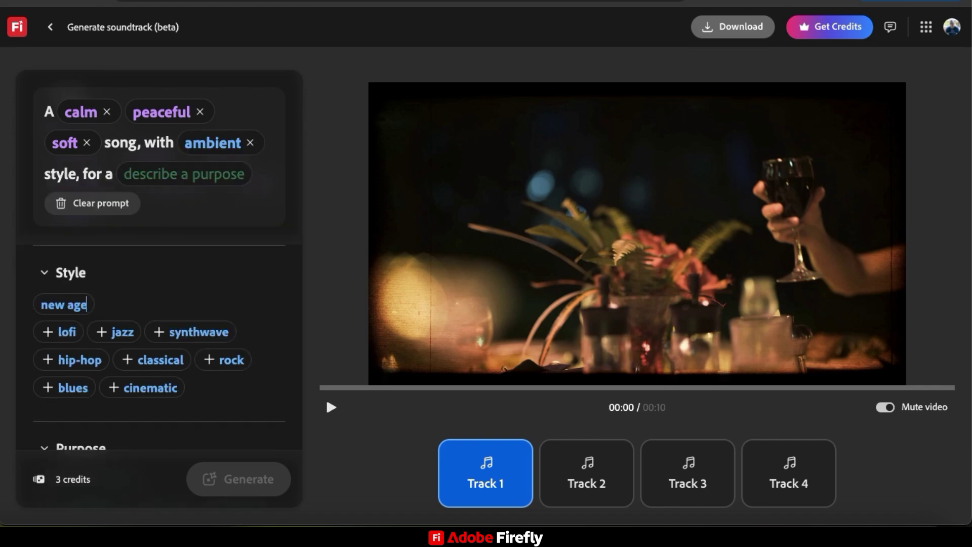
key(Return)
Add meditation and a custom 'yoga' purpose to the song
scroll(269, 343, down, 3)
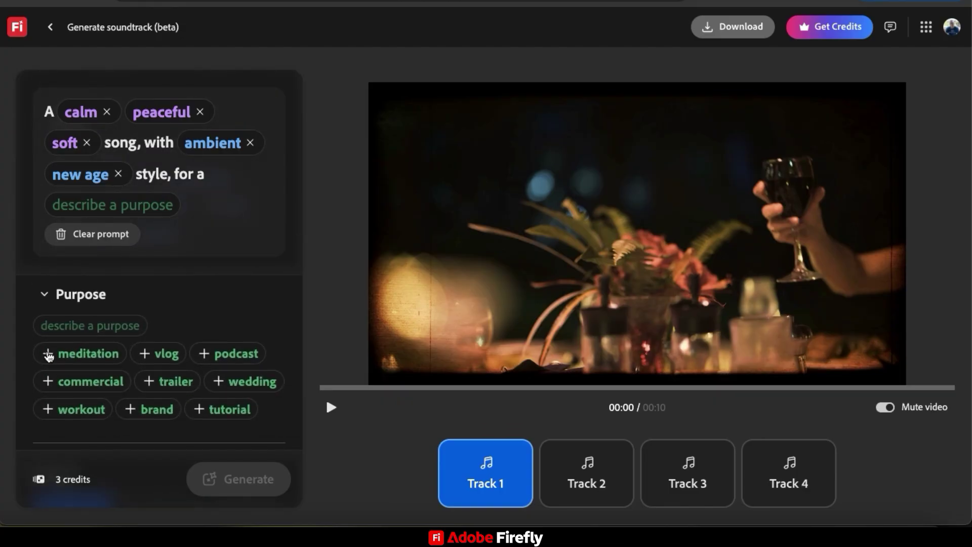
click(48, 353)
click(74, 331)
text(yoga)
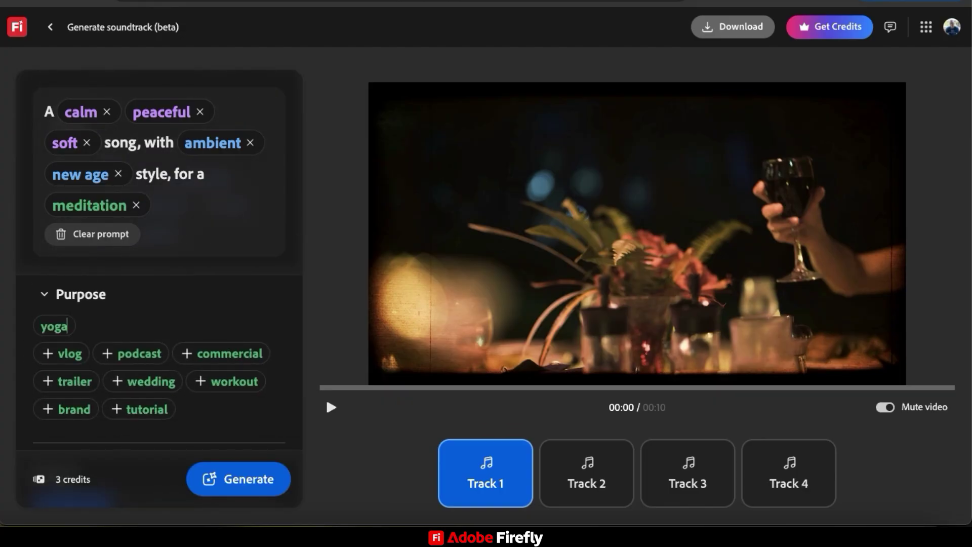
key(Return)
scroll(282, 316, down, 3)
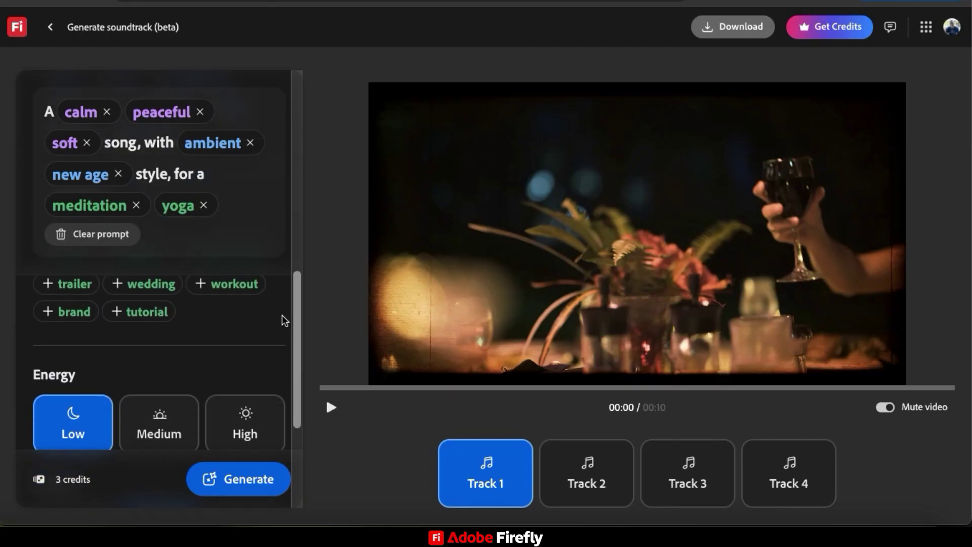
Increase the soundtrack duration from 10 to 15 seconds (4 credits)
scroll(282, 320, down, 2)
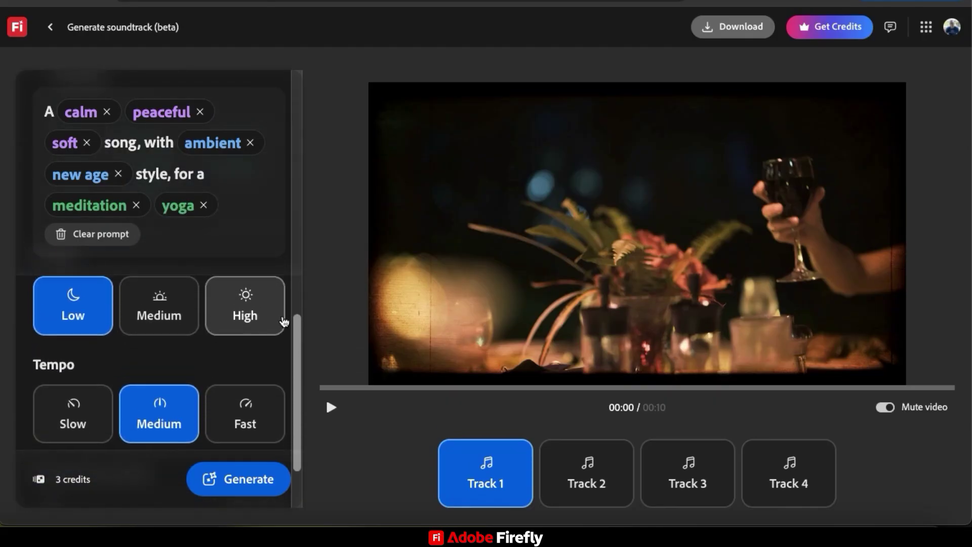
scroll(276, 380, down, 2)
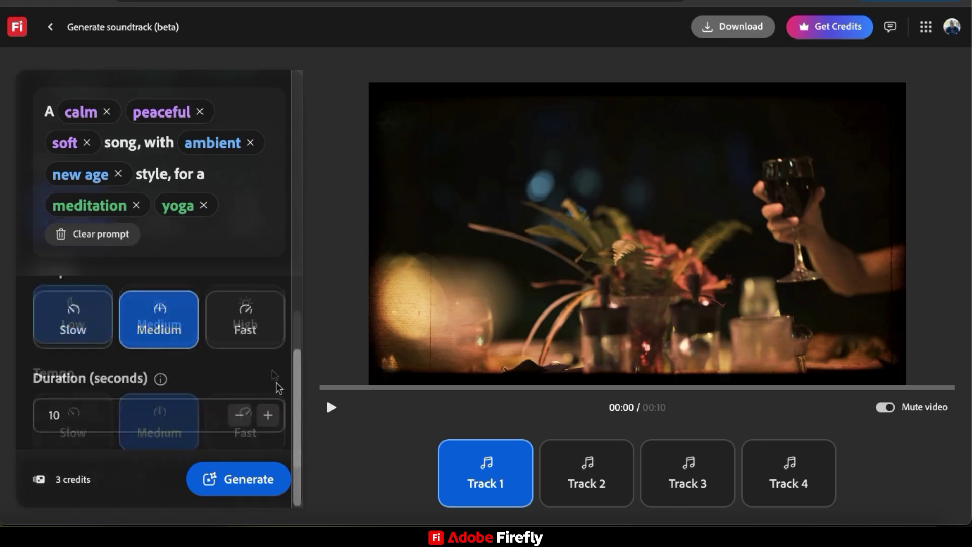
click(268, 416)
click(267, 416)
click(268, 415)
click(268, 415)
click(268, 416)
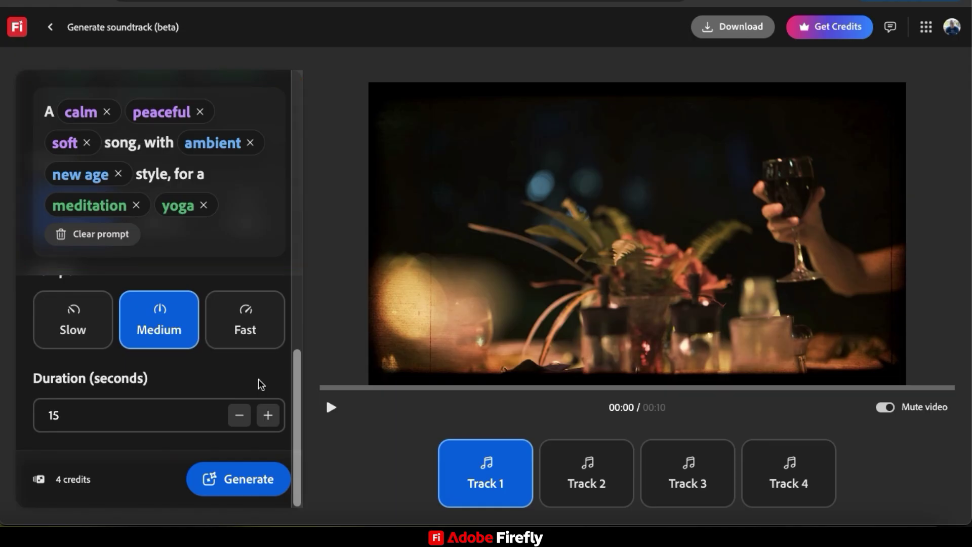
scroll(258, 379, up, 10)
scroll(258, 379, up, 1)
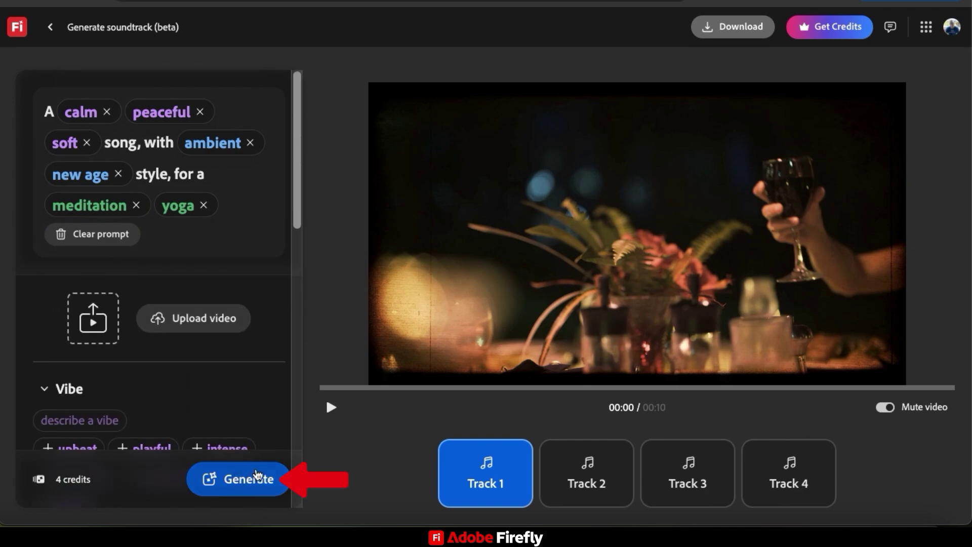
Generate four 14-second meditation tracks, play them, and settle on Track 1
click(241, 481)
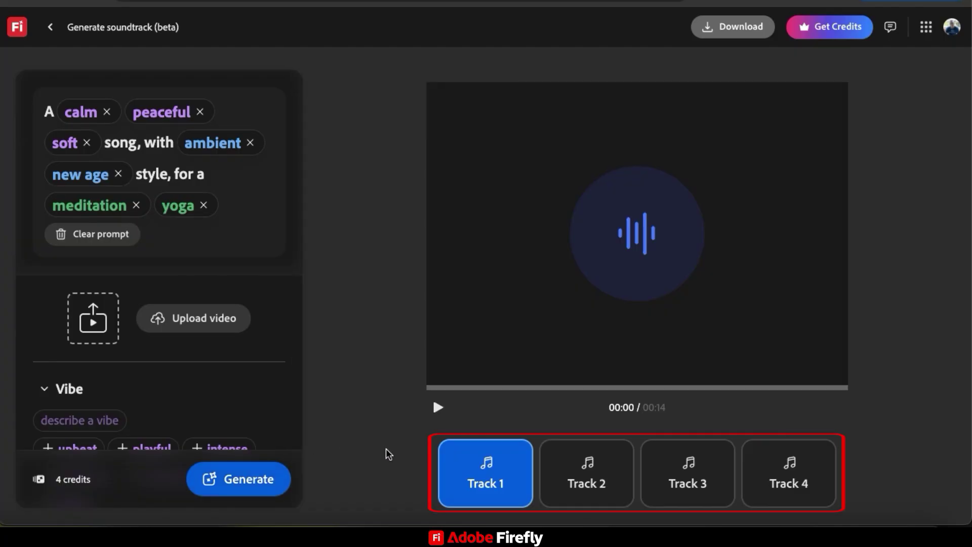
click(444, 409)
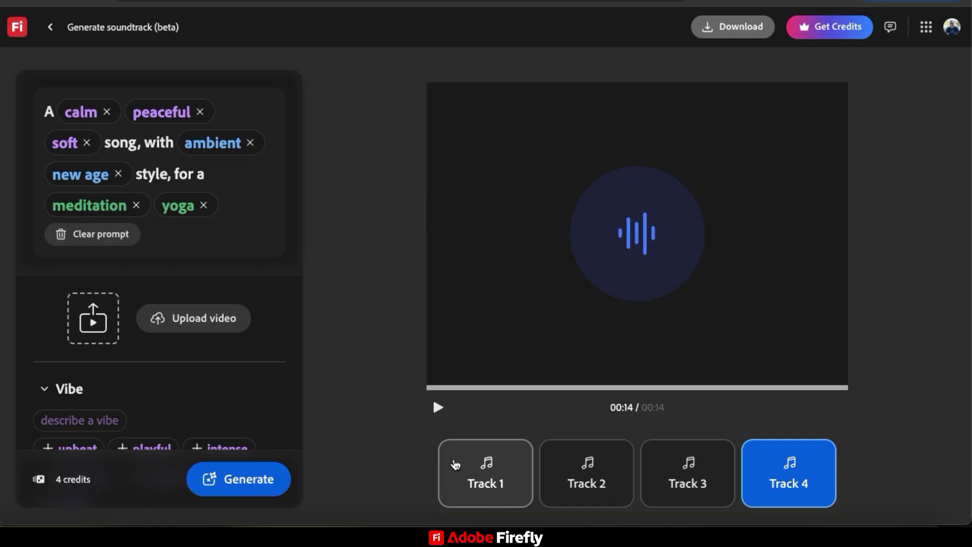
click(454, 464)
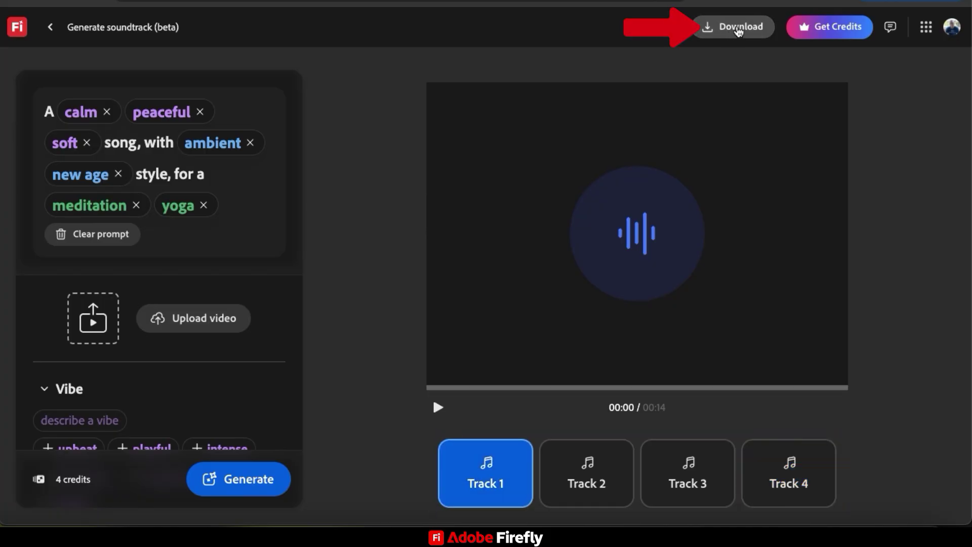
Download Track 1 as an audio-only 2.4 MB WAV file and dismiss the downloads list
click(739, 29)
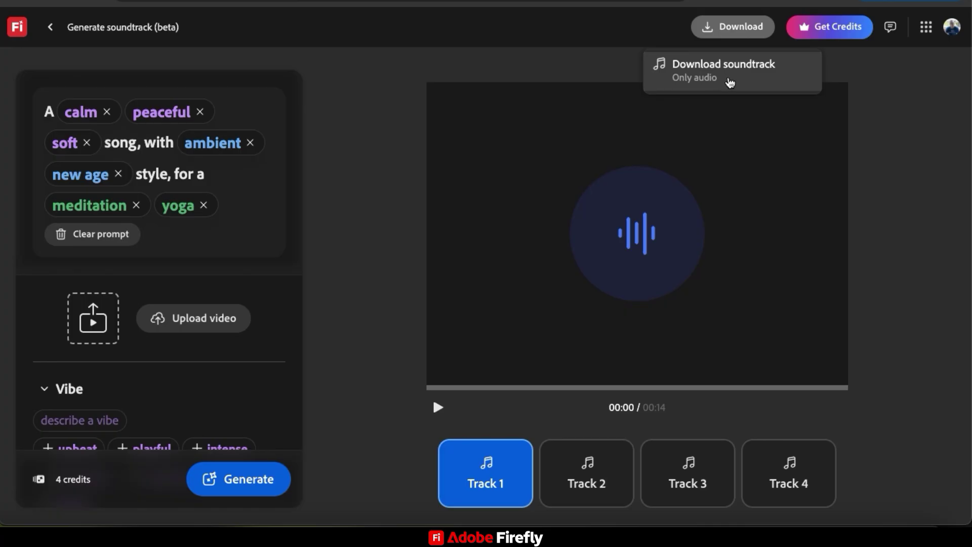
click(730, 83)
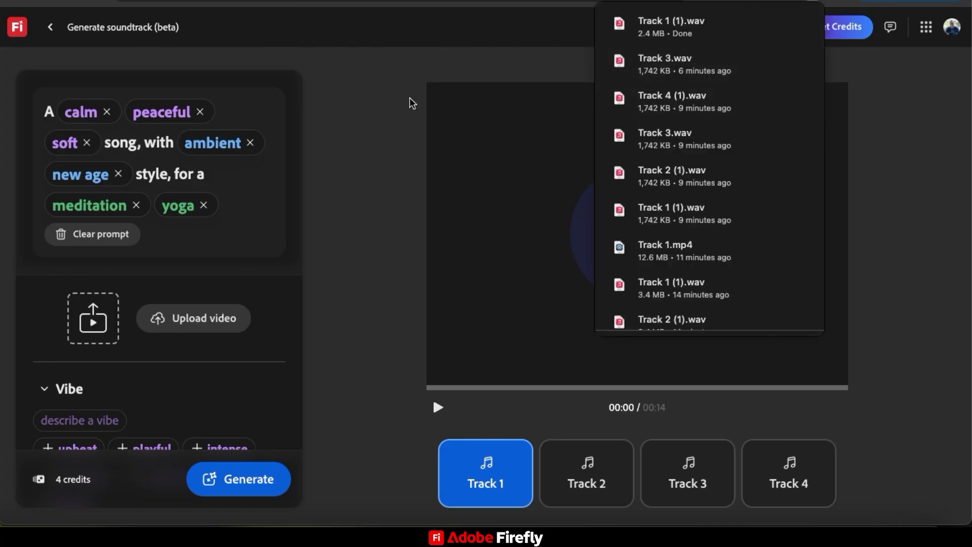
click(357, 184)
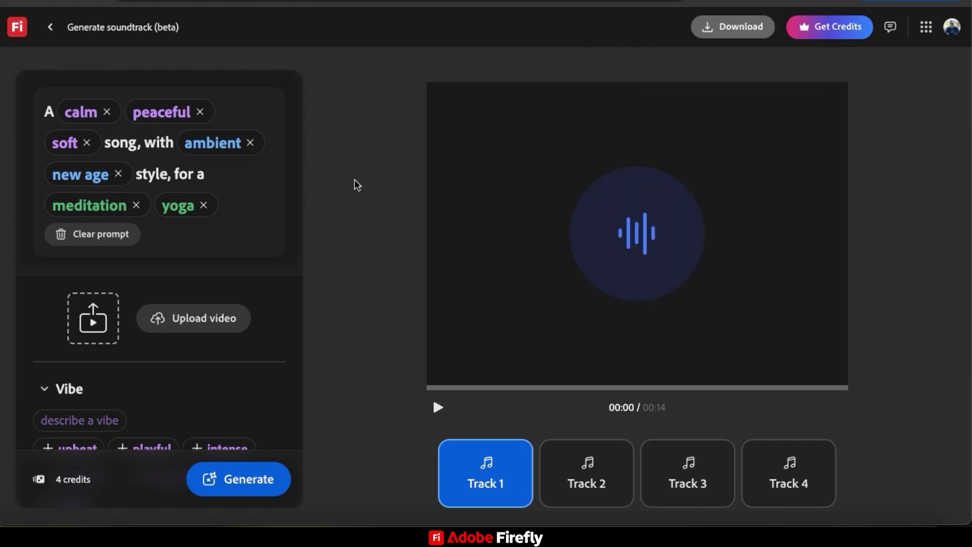